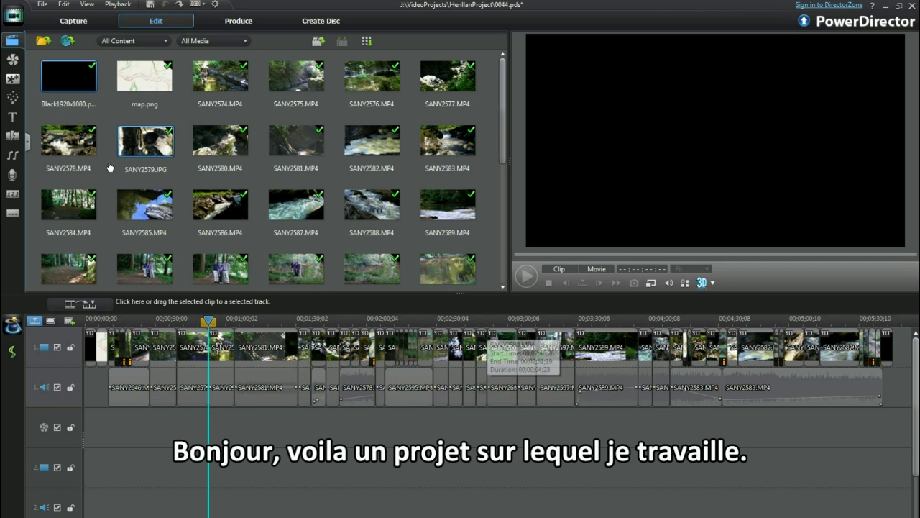
Show the Transition Room's library of transition effects.
click(13, 136)
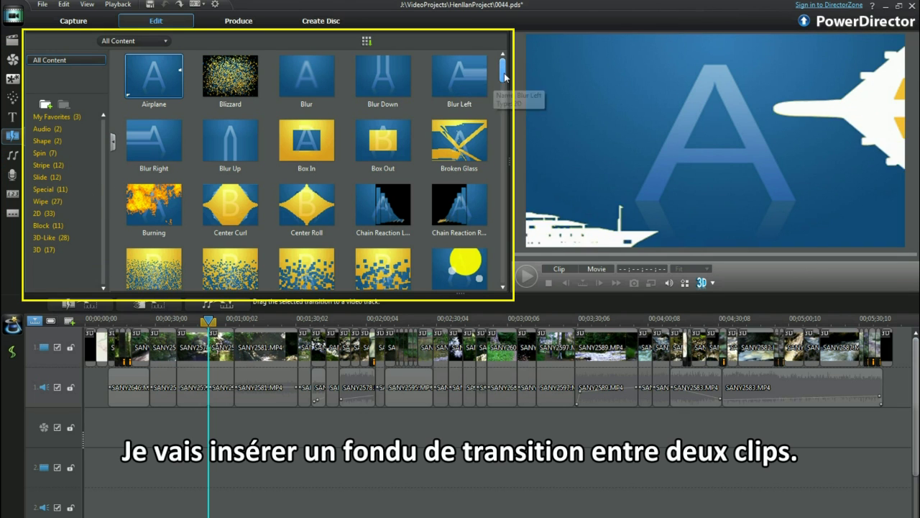
Place the Fade transition between two video clips and bring up its Overlap/Cross behaviour options.
drag(504, 81, 504, 117)
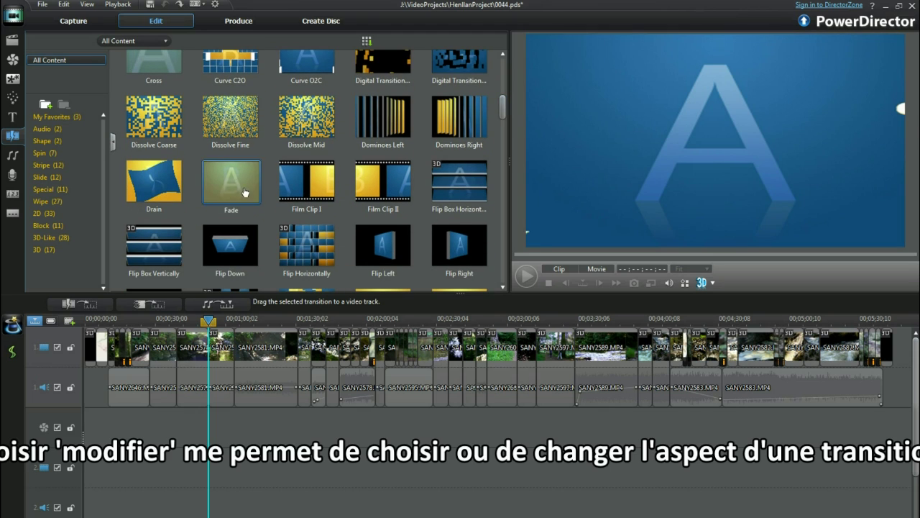
drag(245, 192, 206, 352)
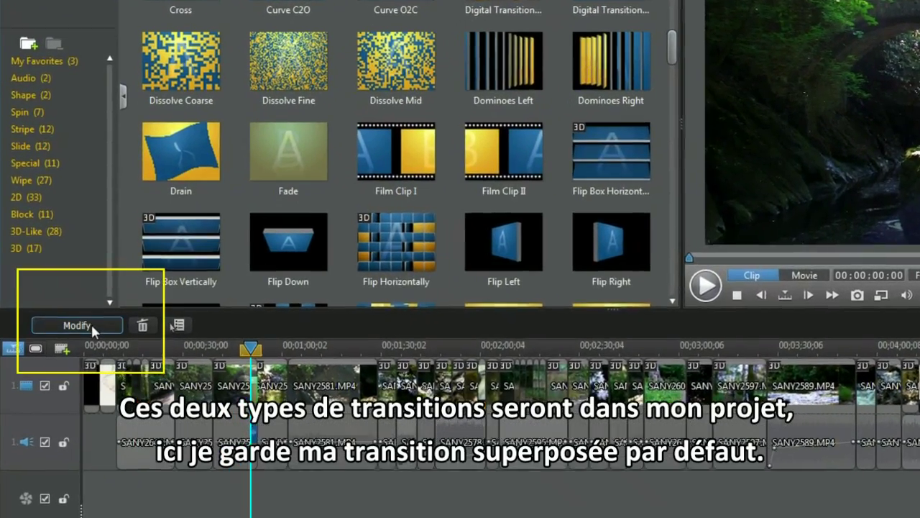
click(86, 314)
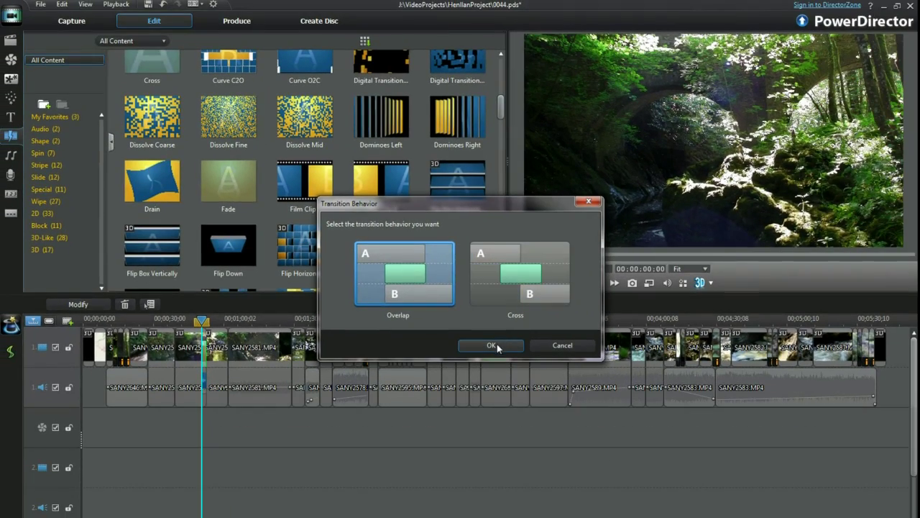
Change the Fade transition's behaviour from Overlap to Cross.
click(492, 346)
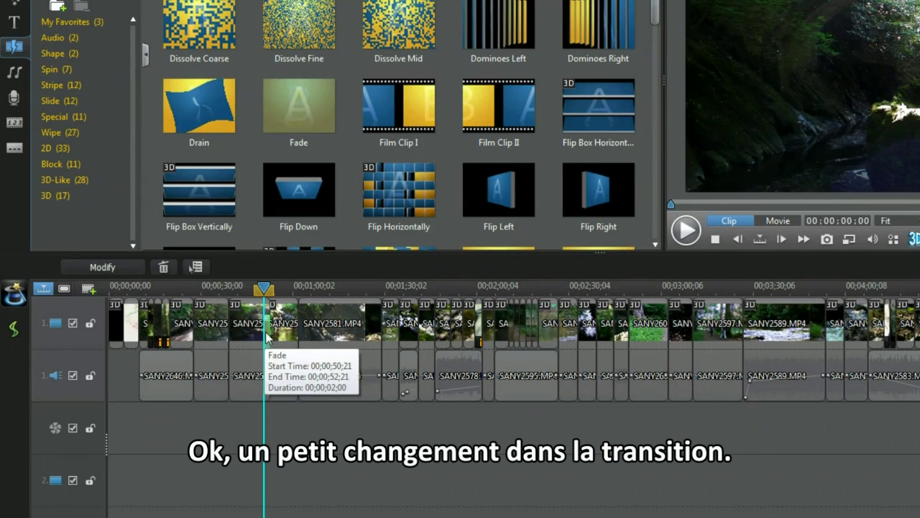
click(126, 271)
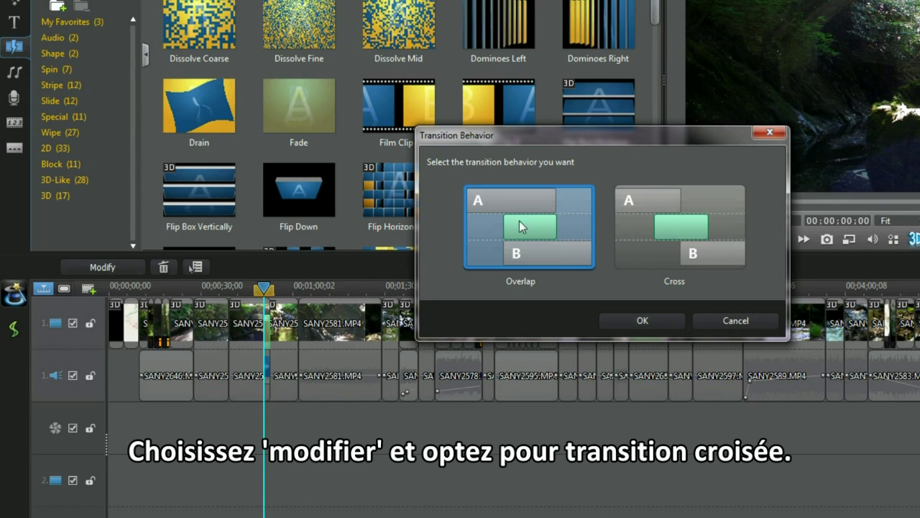
click(684, 242)
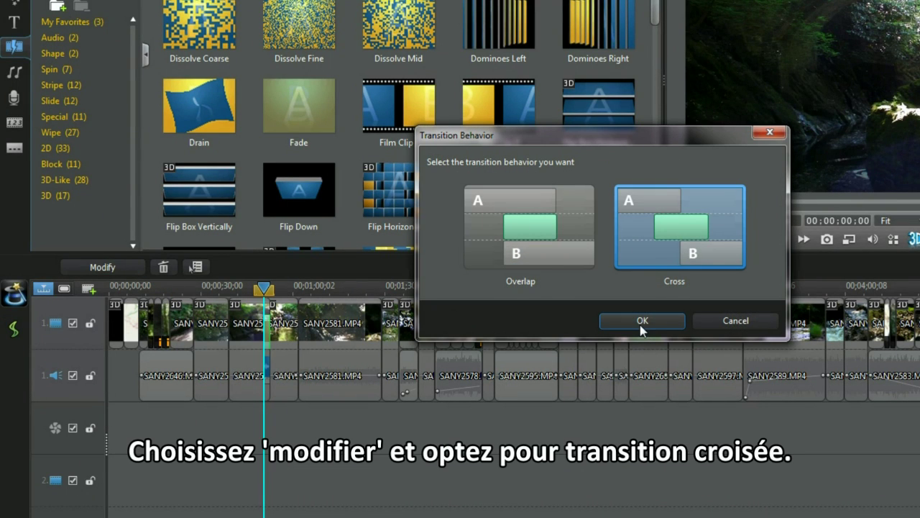
click(642, 324)
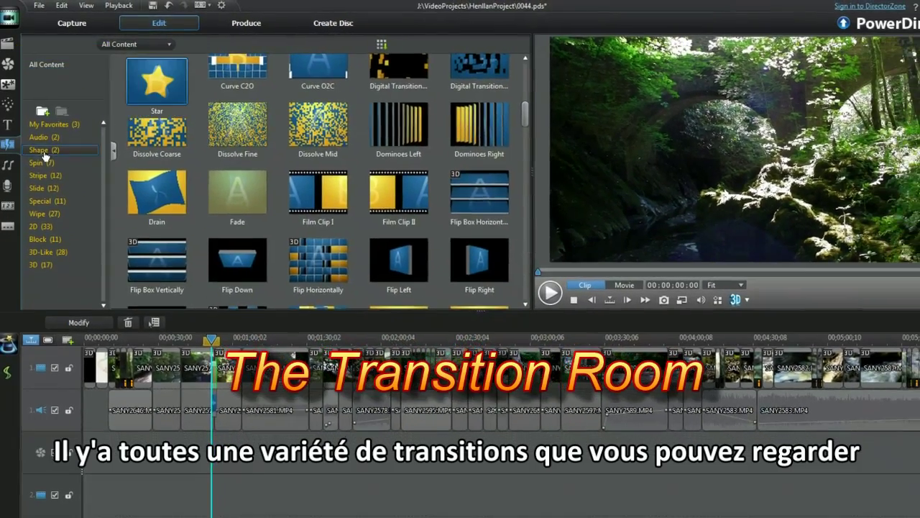
Browse the Shape, Stripe, Spin, Slide and Special categories, then drop Burning onto the video track.
click(41, 155)
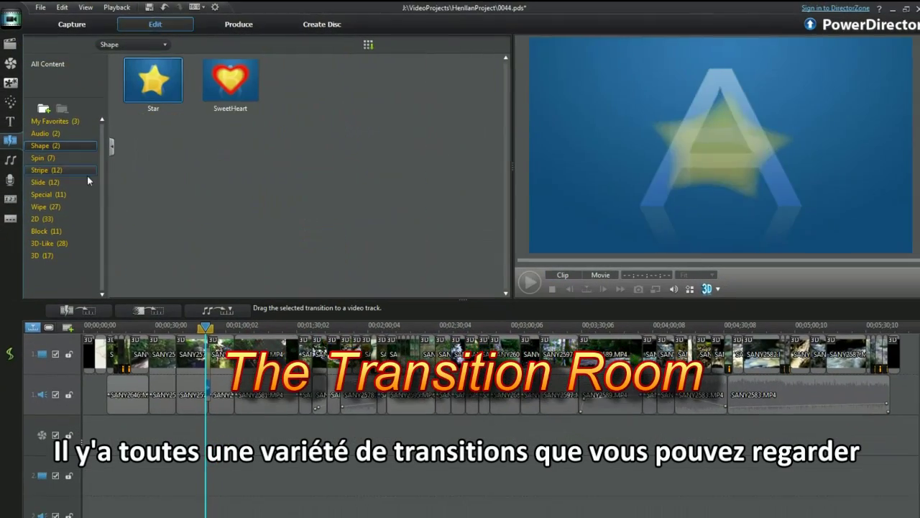
click(42, 168)
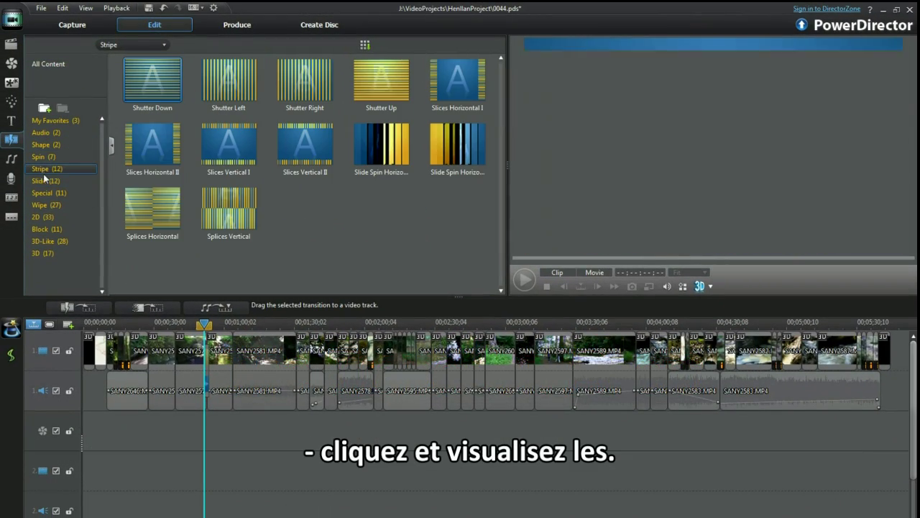
click(43, 158)
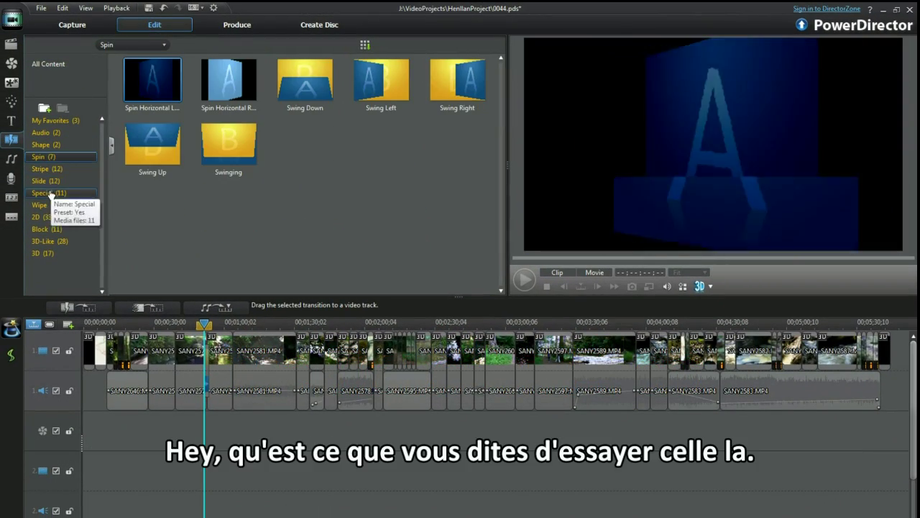
click(41, 182)
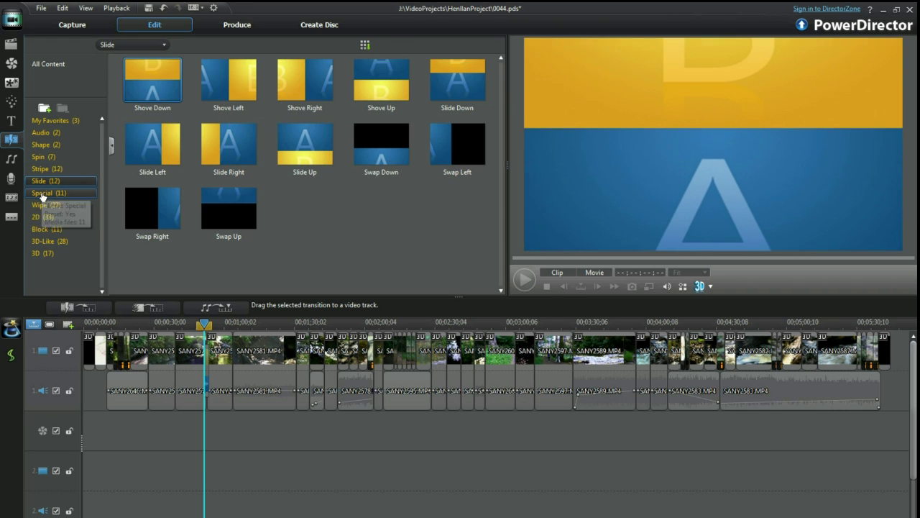
click(42, 193)
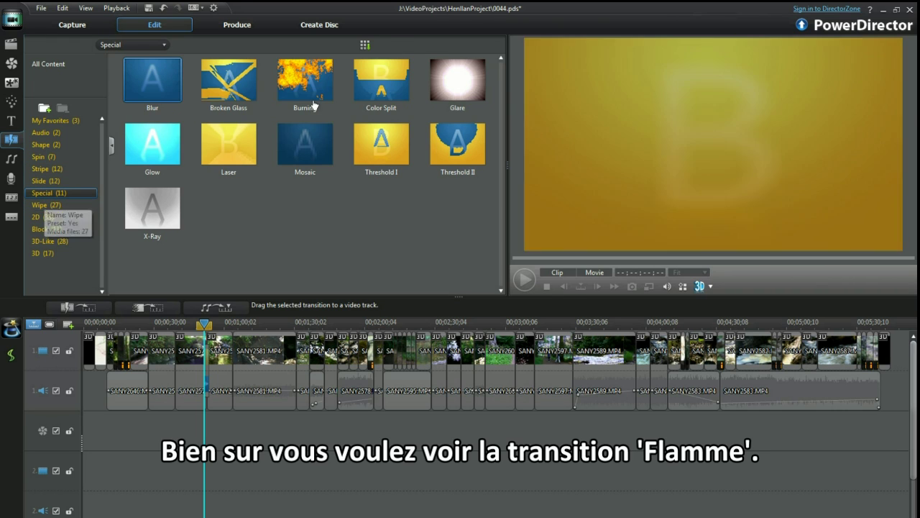
mouse_move(307, 88)
mouse_down()
mouse_move(318, 117)
mouse_move(234, 368)
mouse_up()
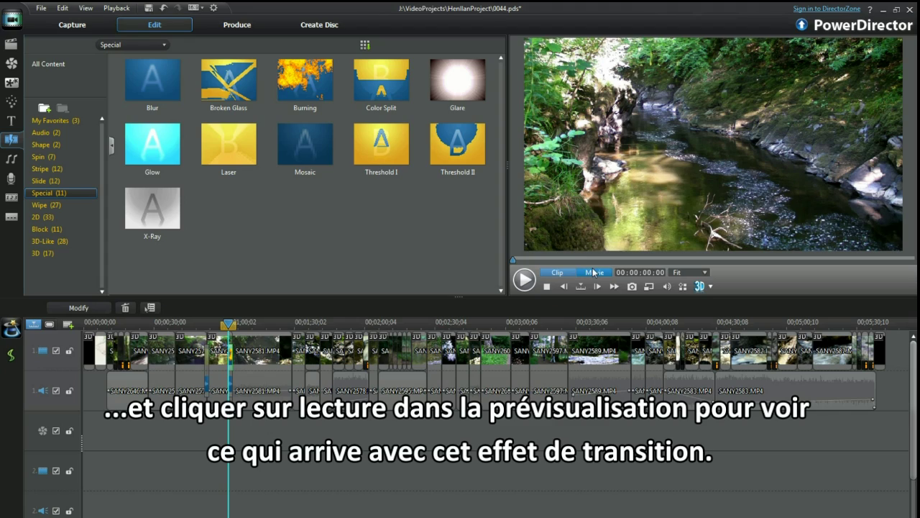
Play the preview to watch the Burning transition.
click(525, 280)
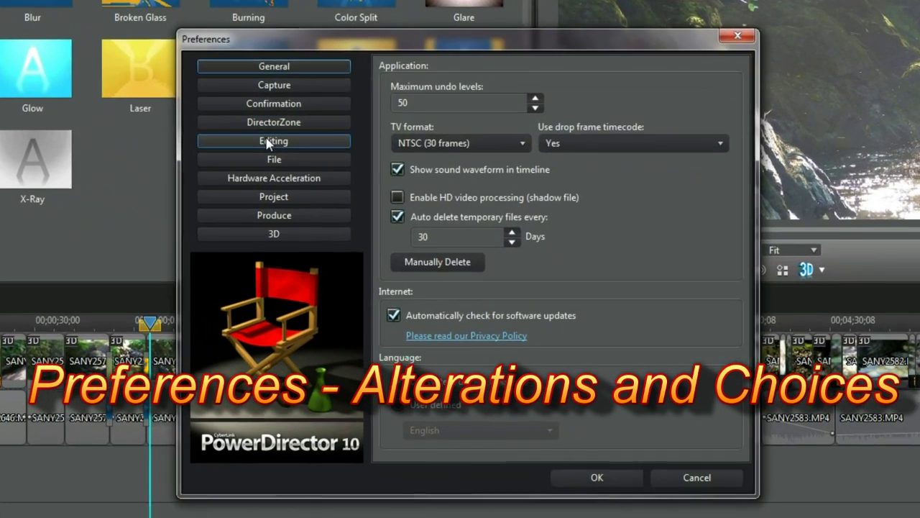
In Editing preferences, set Cross as default transition behaviour with a 1.0-second duration.
click(267, 142)
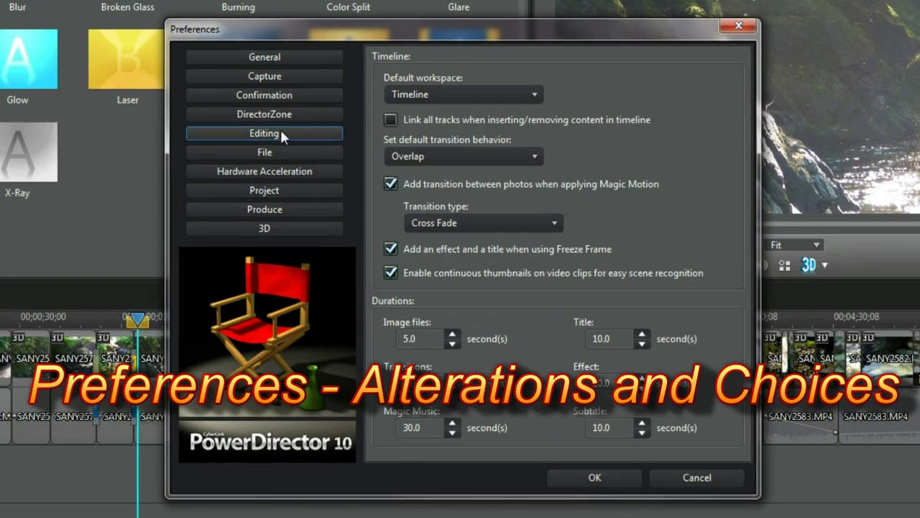
click(535, 154)
click(462, 177)
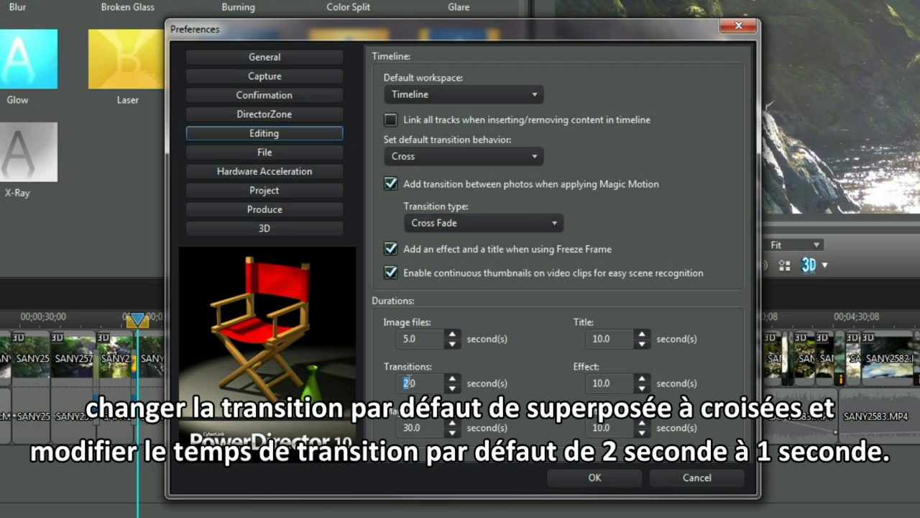
click(453, 379)
click(452, 379)
click(452, 379)
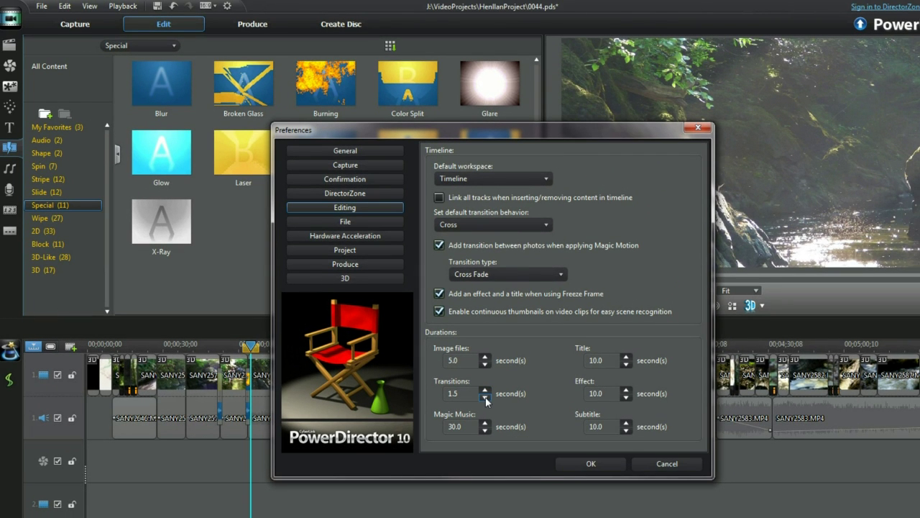
click(485, 396)
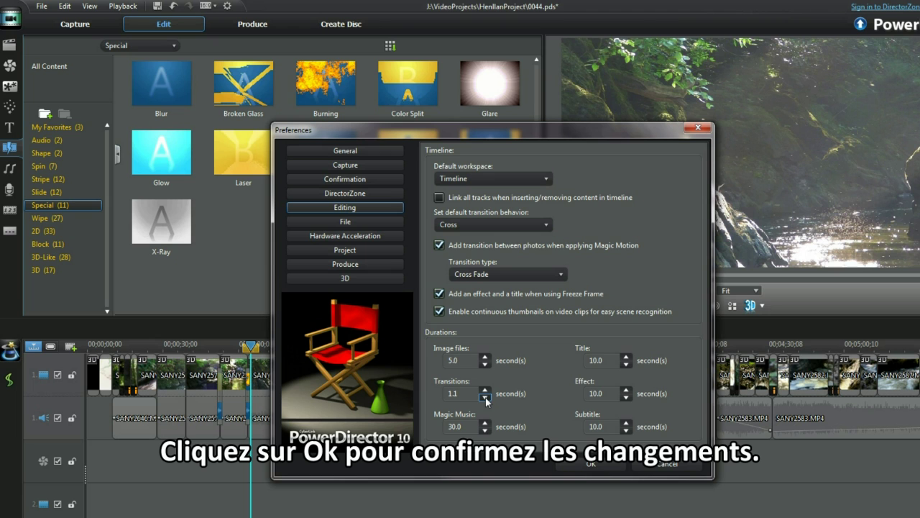
click(590, 463)
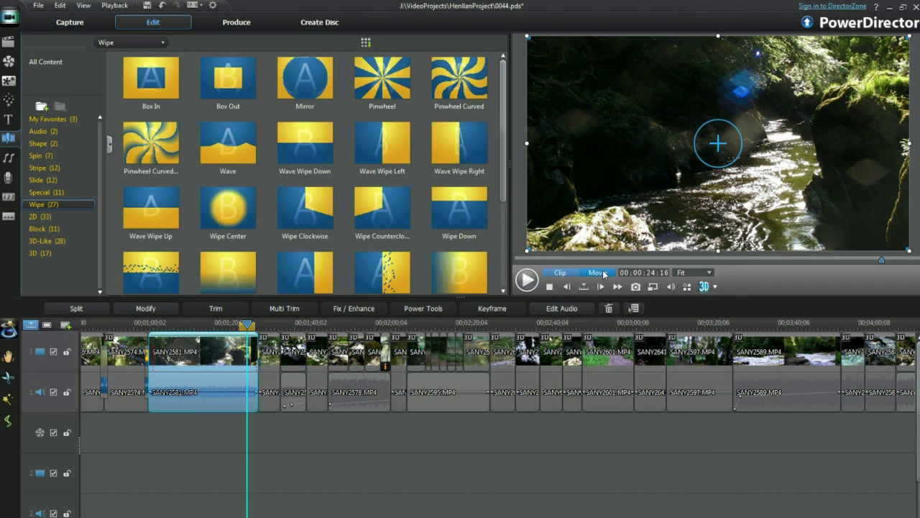
click(599, 273)
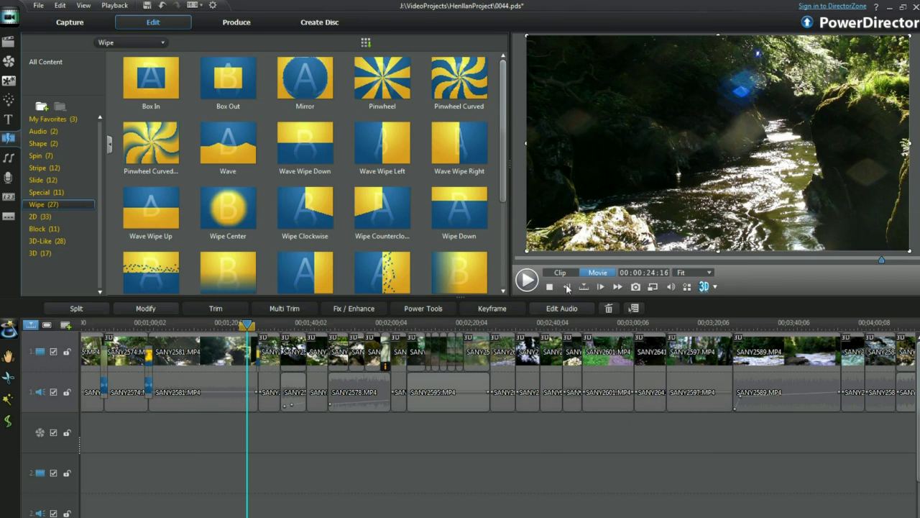
Play the movie, zoom the timeline, and extend the Flocking transition between SANY2576 and SANY2598.
click(527, 280)
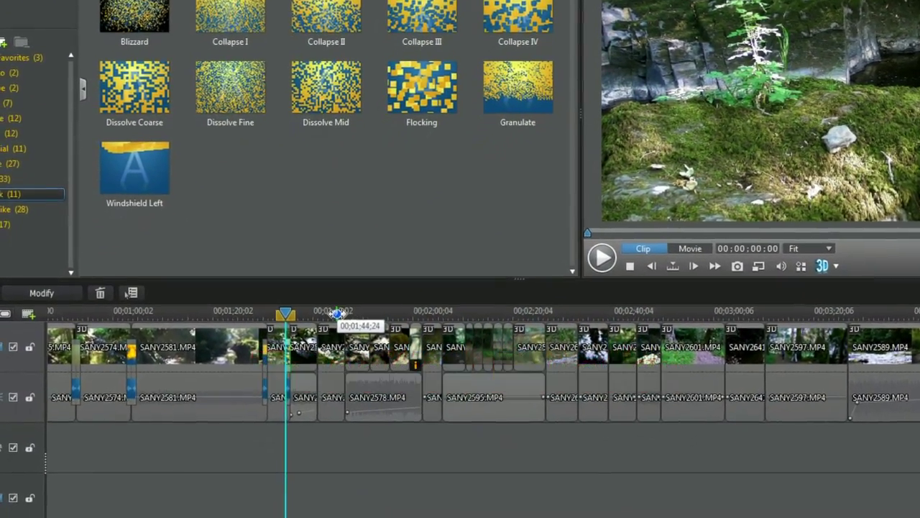
drag(329, 328, 644, 333)
drag(695, 306, 762, 302)
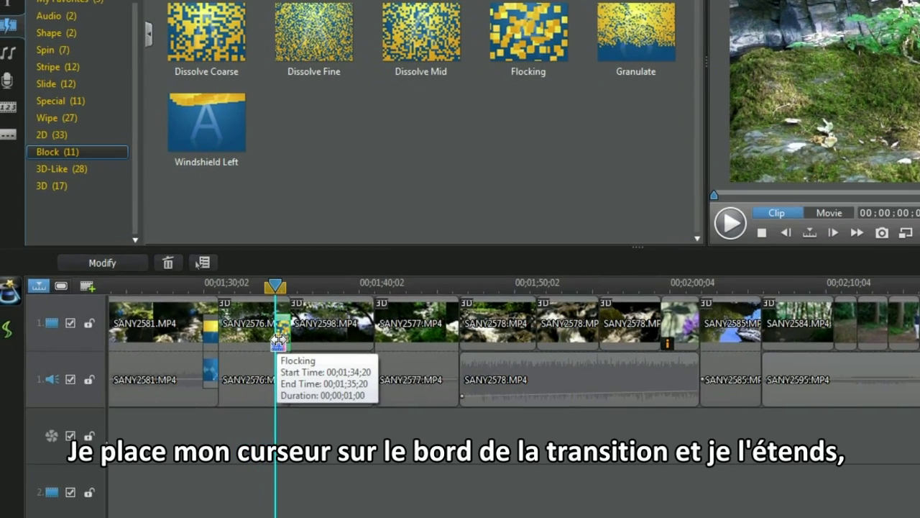
drag(287, 338, 287, 338)
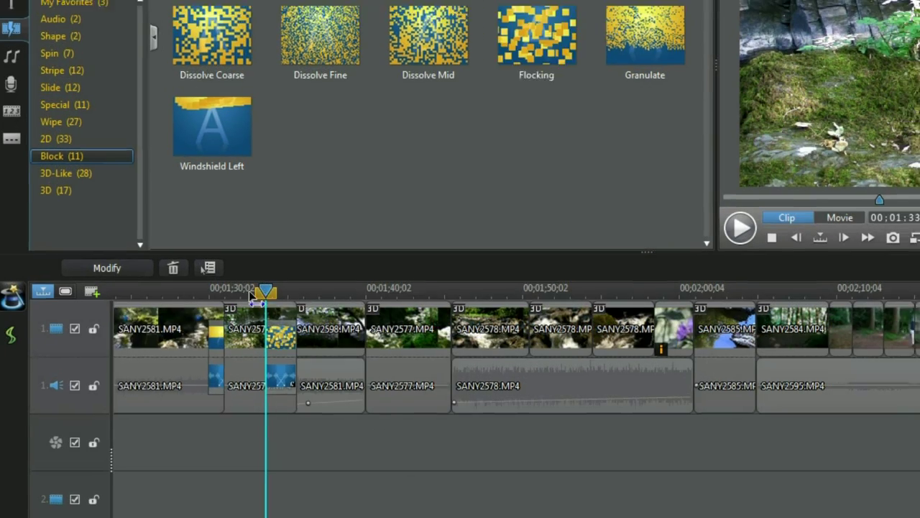
click(252, 295)
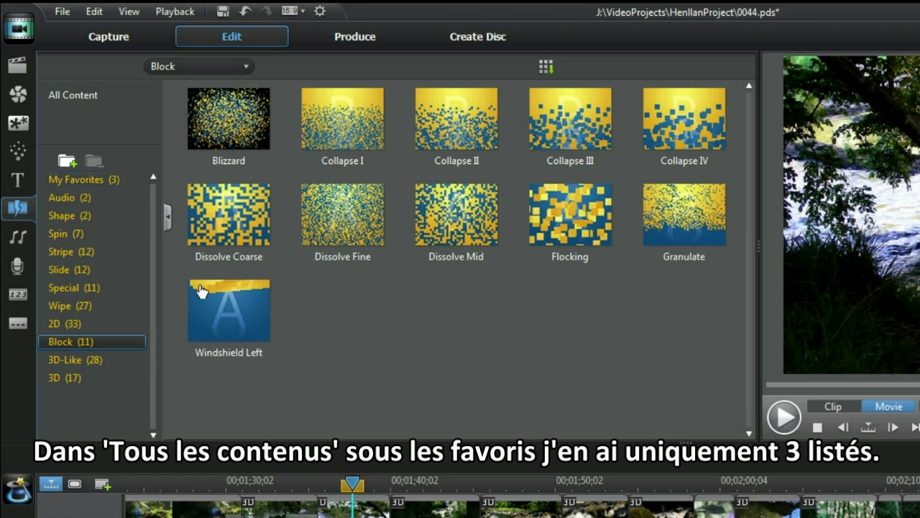
Add the Flocking transition from the Block category to My Favorites.
click(562, 245)
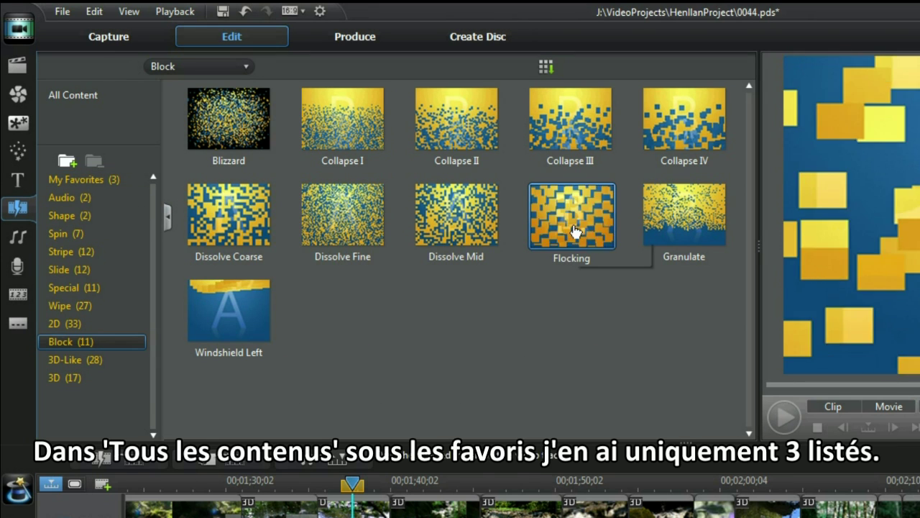
right_click(568, 231)
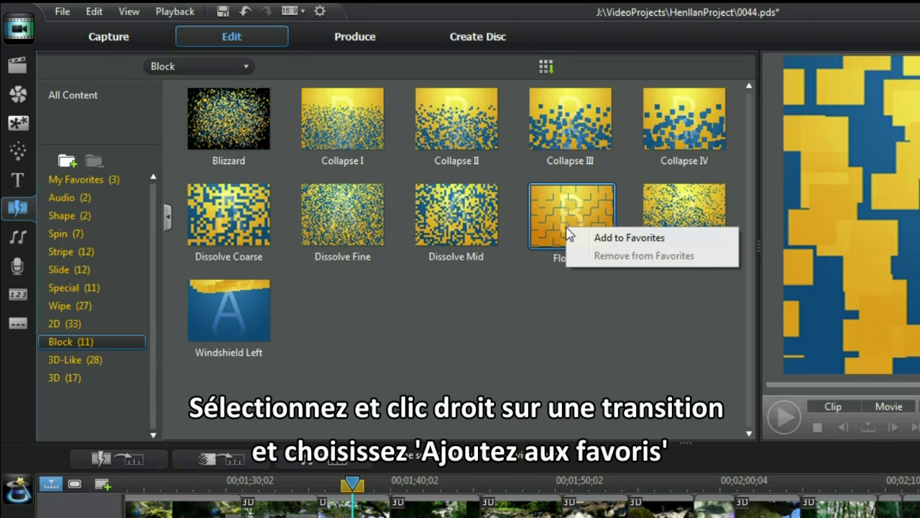
click(613, 239)
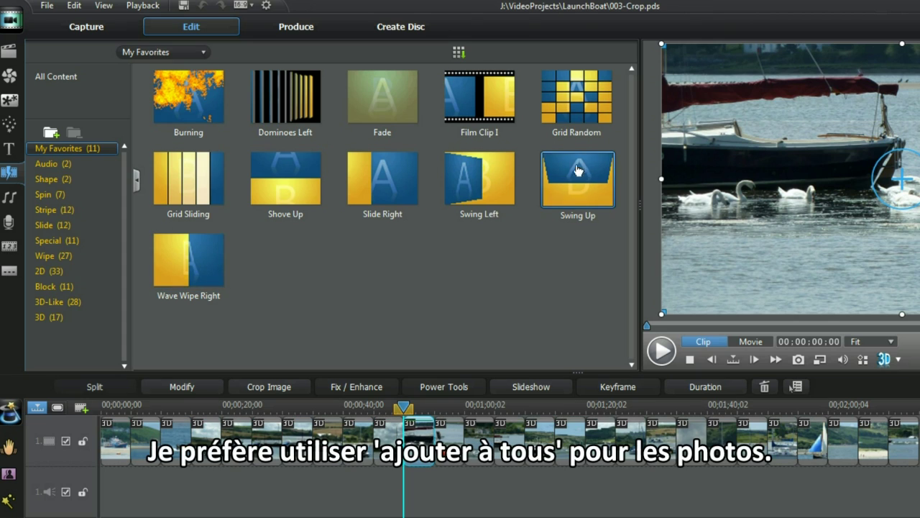
Apply Shove Up as a cross transition between every photo on the video track.
click(287, 176)
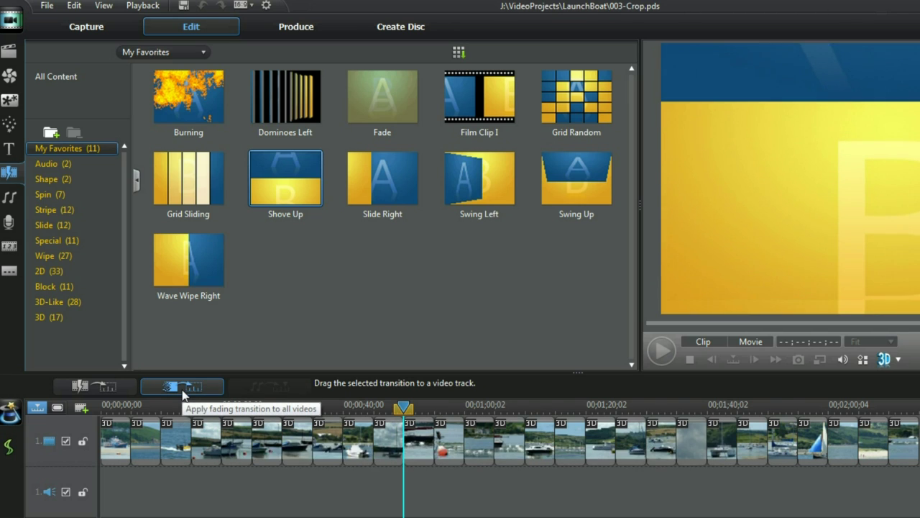
click(108, 387)
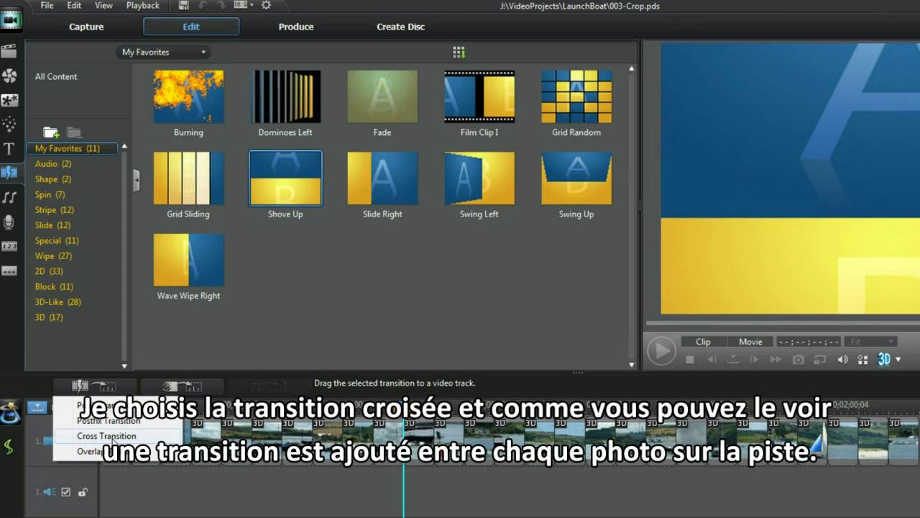
click(106, 436)
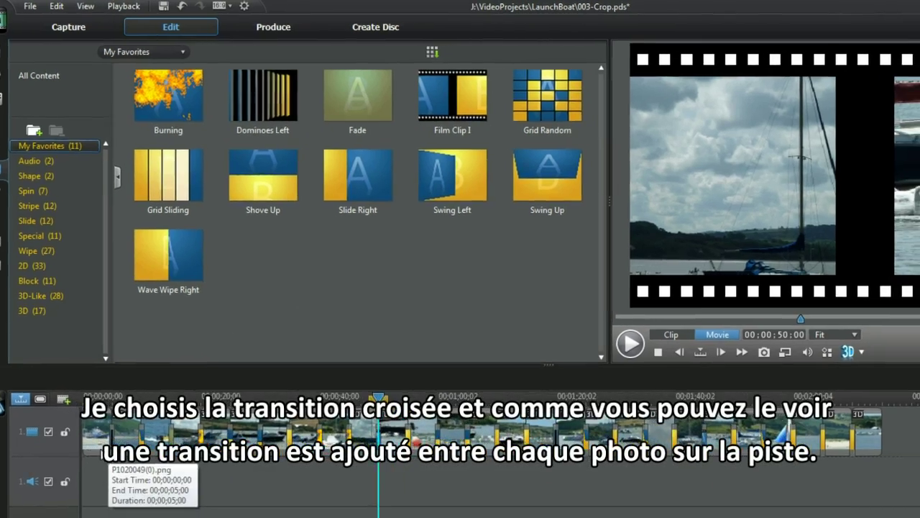
click(111, 439)
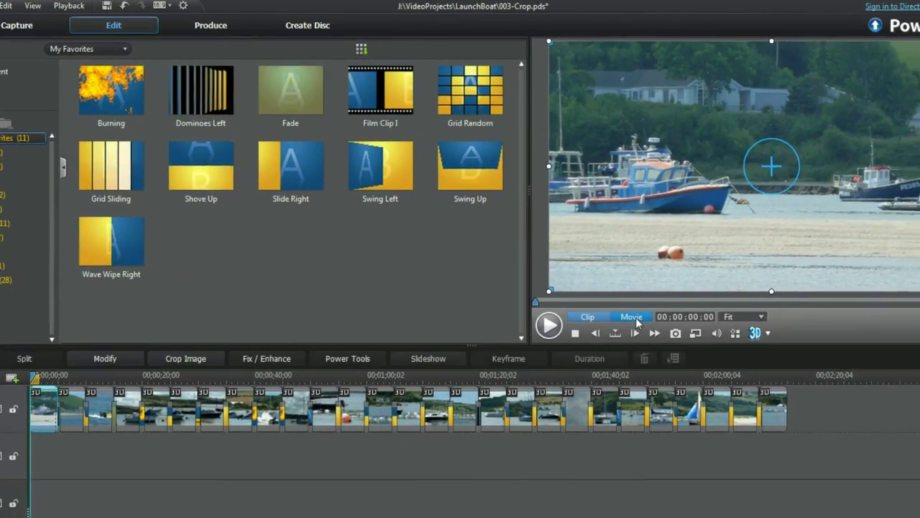
Switch the preview to Movie mode and play the slideshow from the start.
click(661, 322)
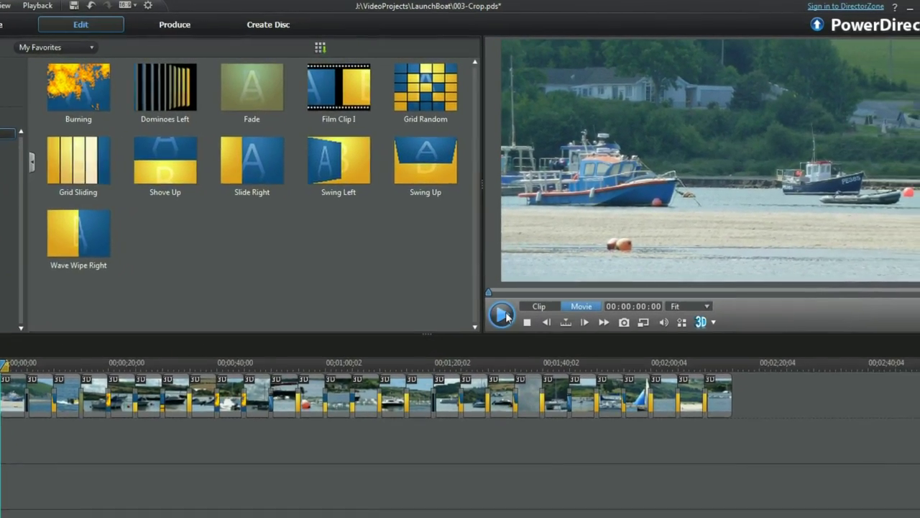
click(576, 331)
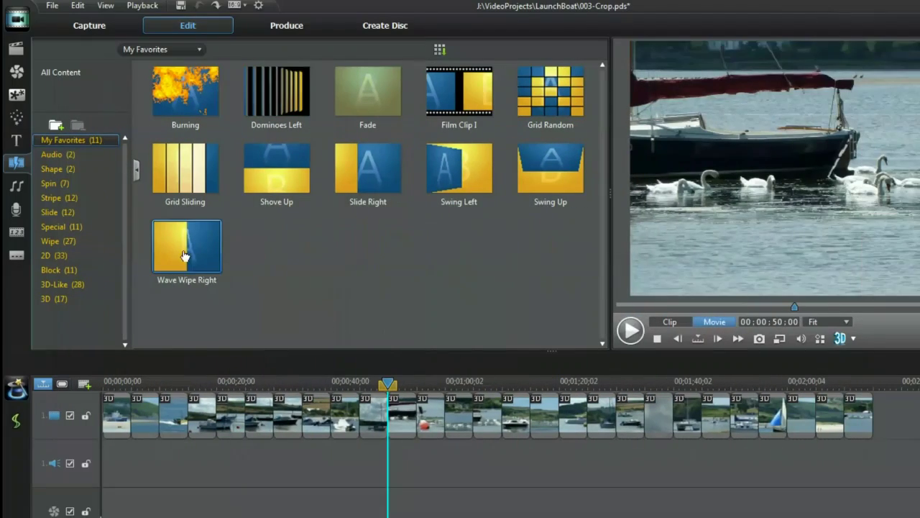
Apply Wave Wipe Right to all photos as overlap transitions to shorten the project.
click(185, 266)
click(105, 365)
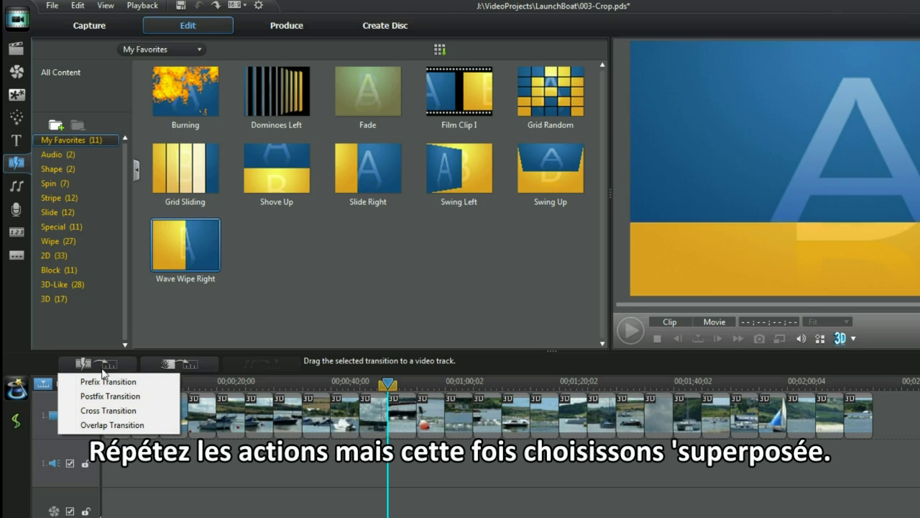
click(113, 425)
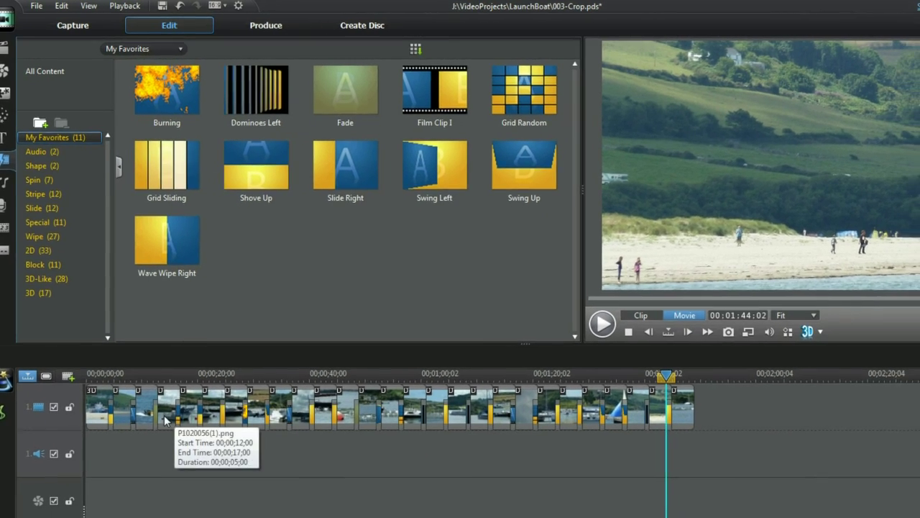
Select and deselect the first photo, then advance the playhead to preview the overlaps.
click(81, 411)
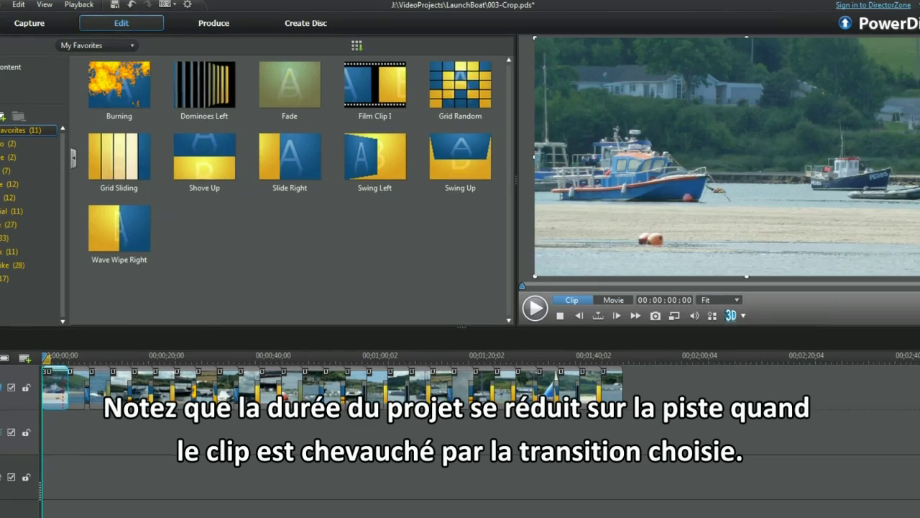
click(530, 305)
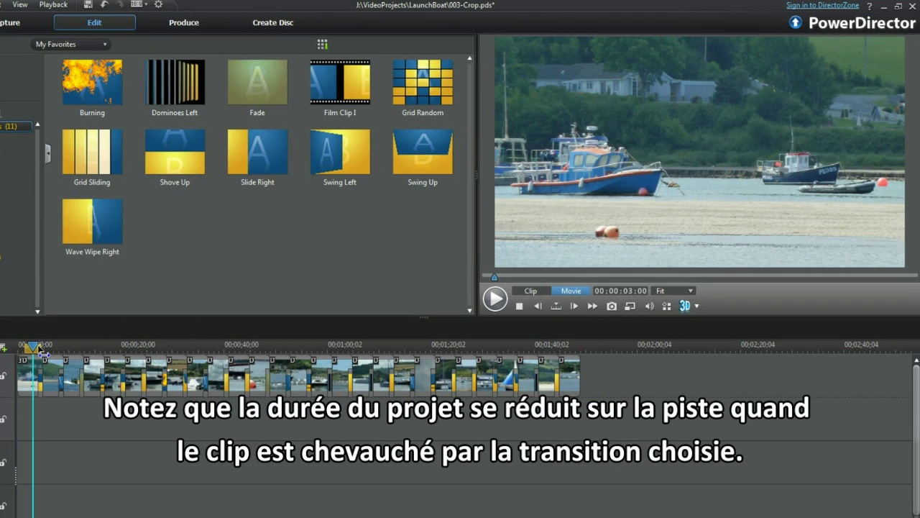
drag(148, 351, 158, 350)
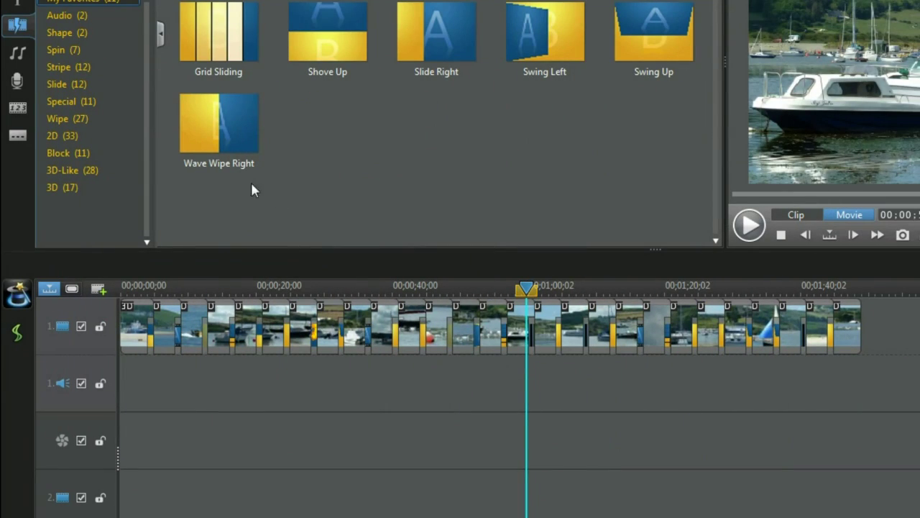
Add a Wave Wipe Right prefix fade at the start of the photo track.
click(230, 136)
click(214, 264)
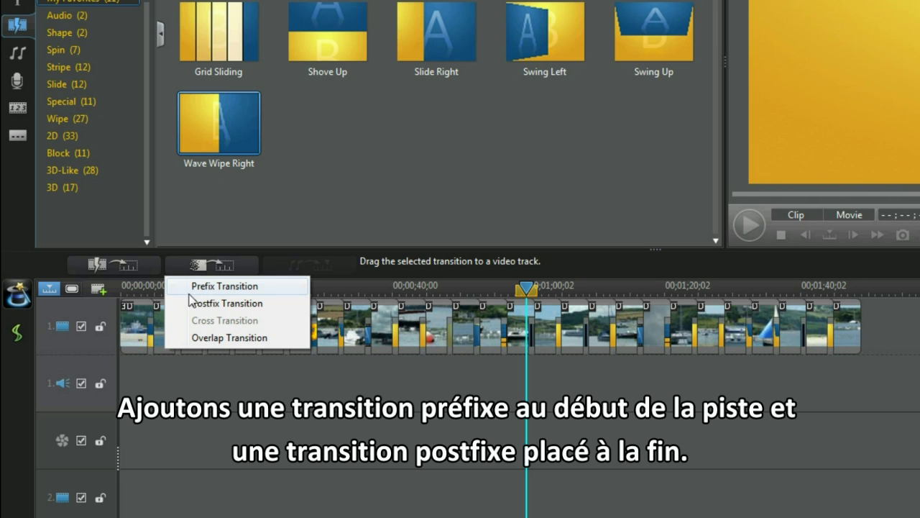
click(210, 286)
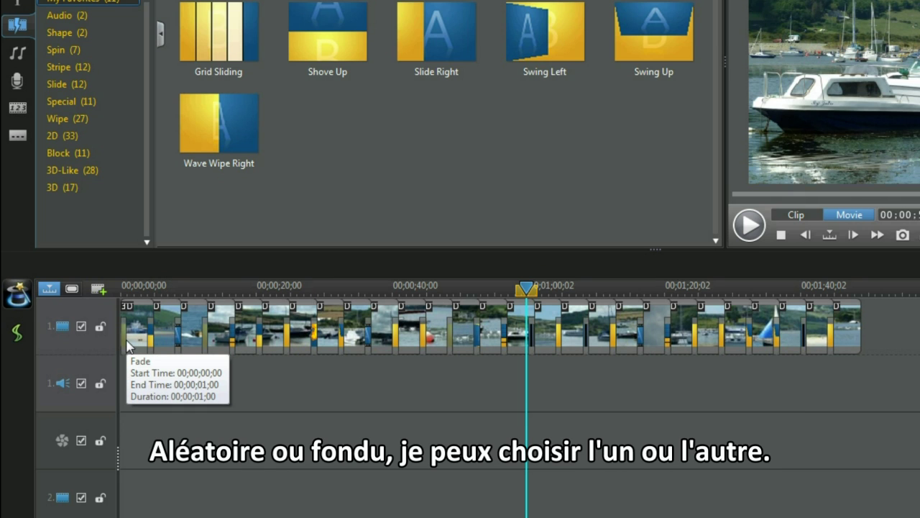
Add a postfix fade at the track's end and preview the closing fade in Movie mode.
click(228, 145)
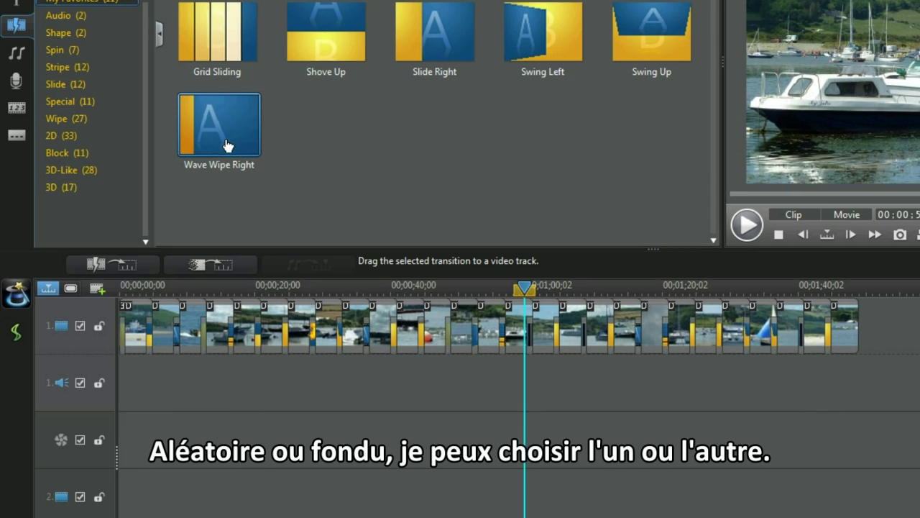
click(211, 265)
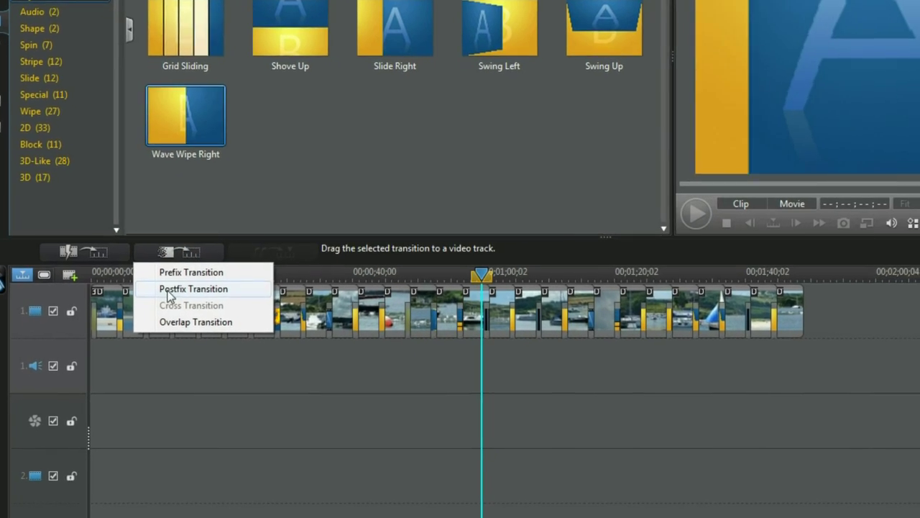
click(170, 295)
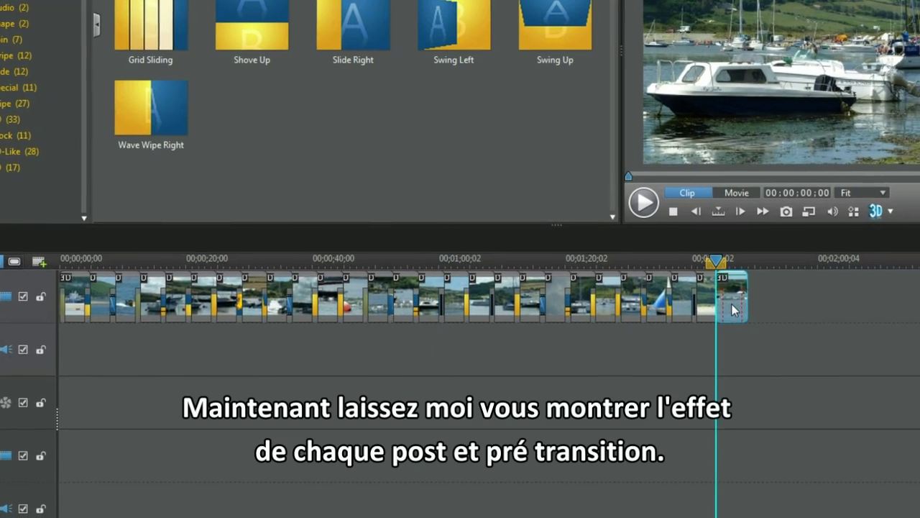
click(737, 193)
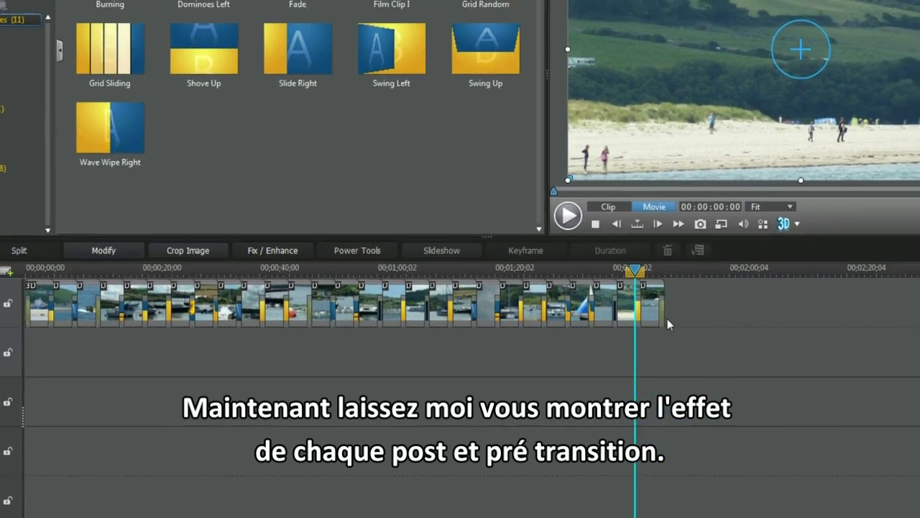
click(594, 204)
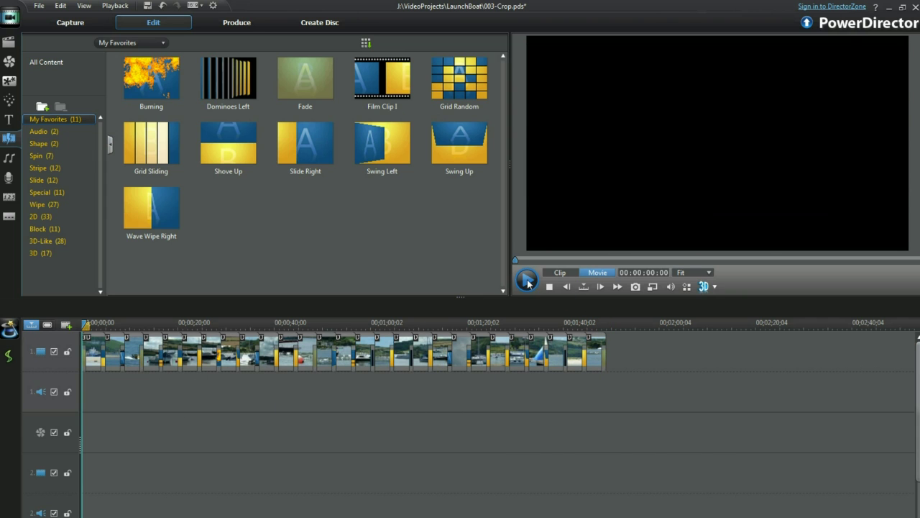
Play the slideshow from 00:00:00:00 to watch the opening fade.
click(527, 280)
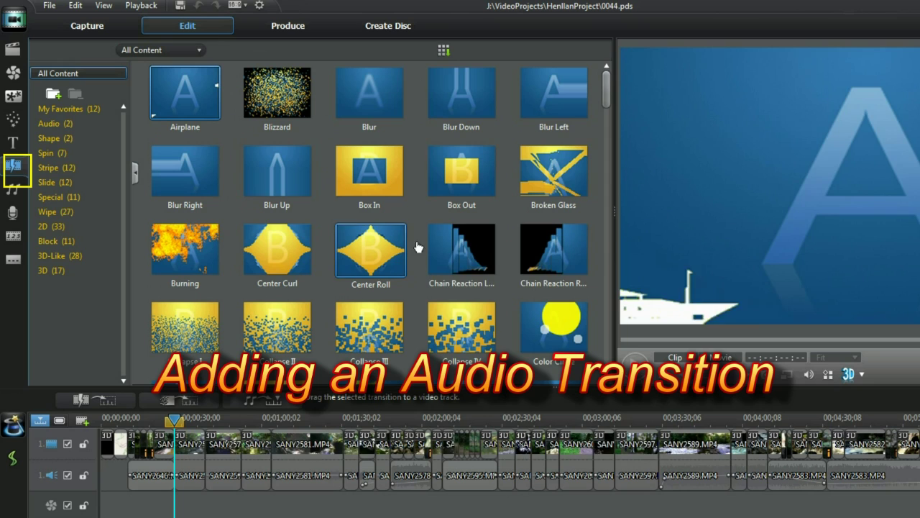
Apply overlap audio fade transitions to all clips on the audio tracks.
click(273, 400)
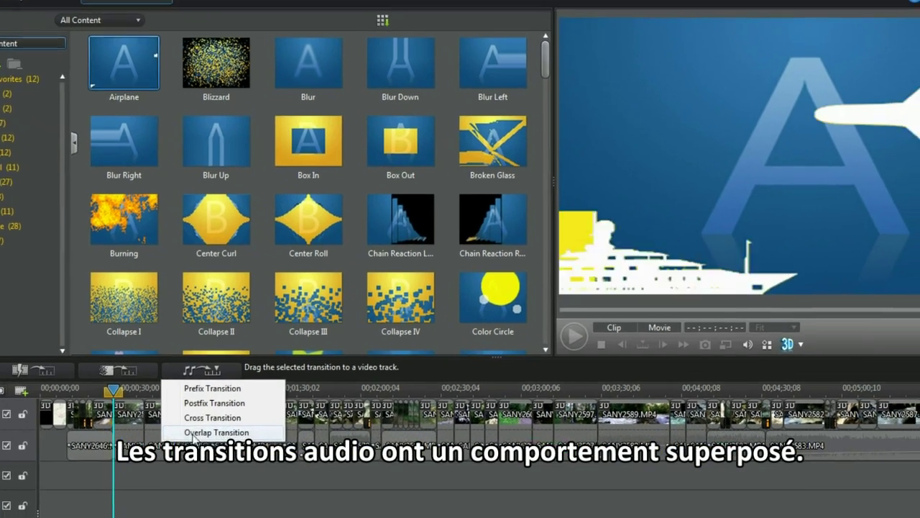
click(277, 463)
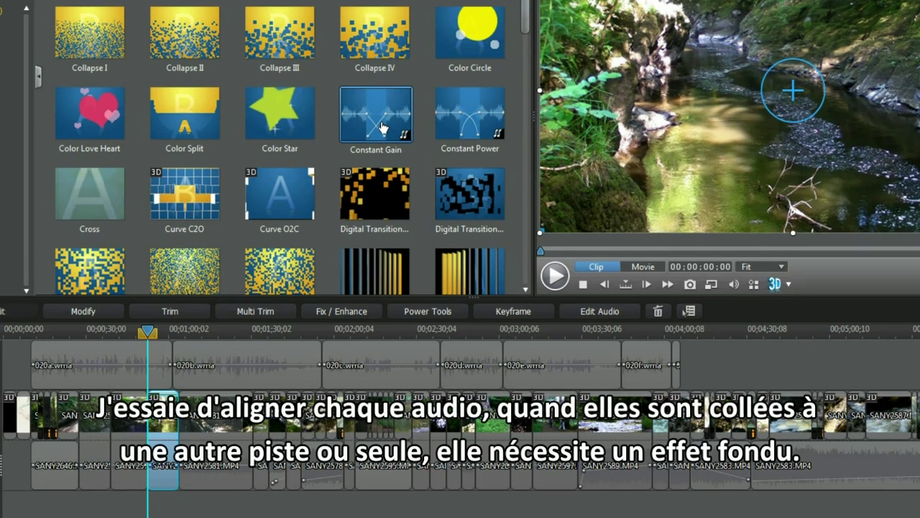
Add Constant Gain audio fades at the 020a/020b and 020b/020c junctions on the music track.
drag(382, 128, 221, 308)
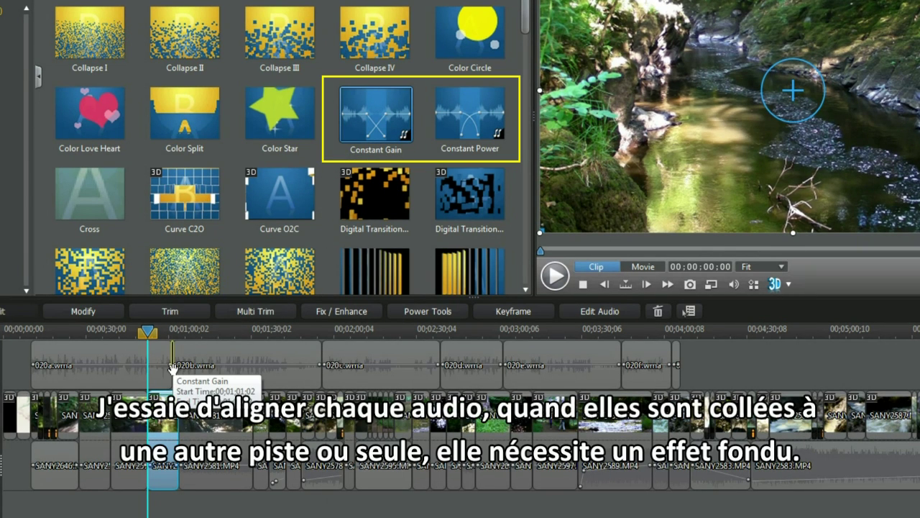
drag(173, 368, 173, 368)
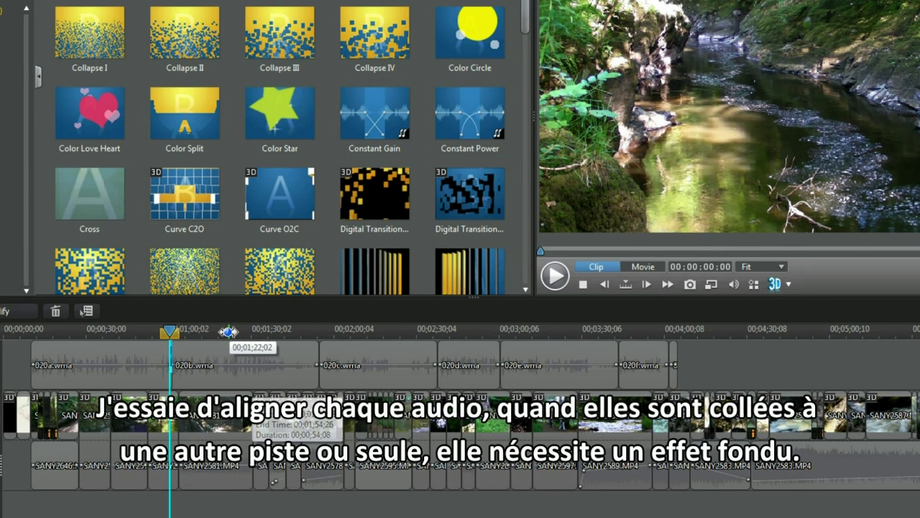
drag(228, 331, 637, 325)
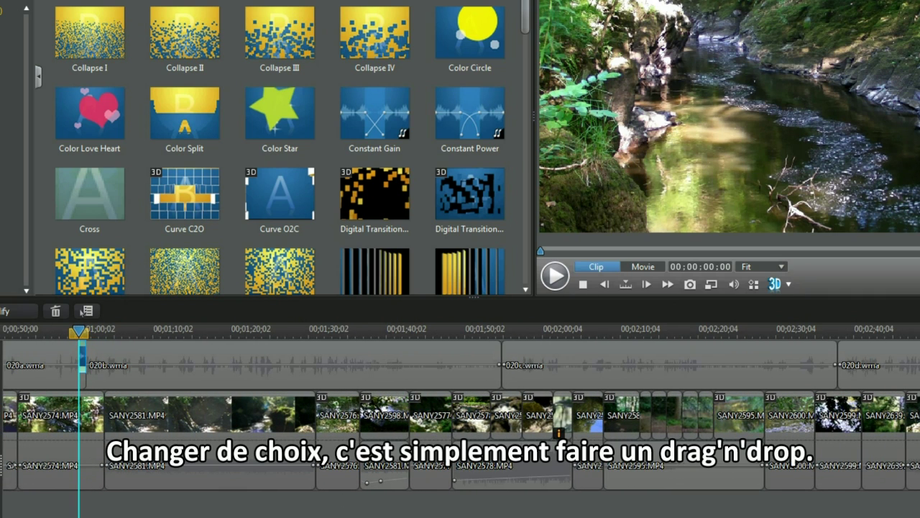
click(485, 103)
drag(385, 130, 581, 365)
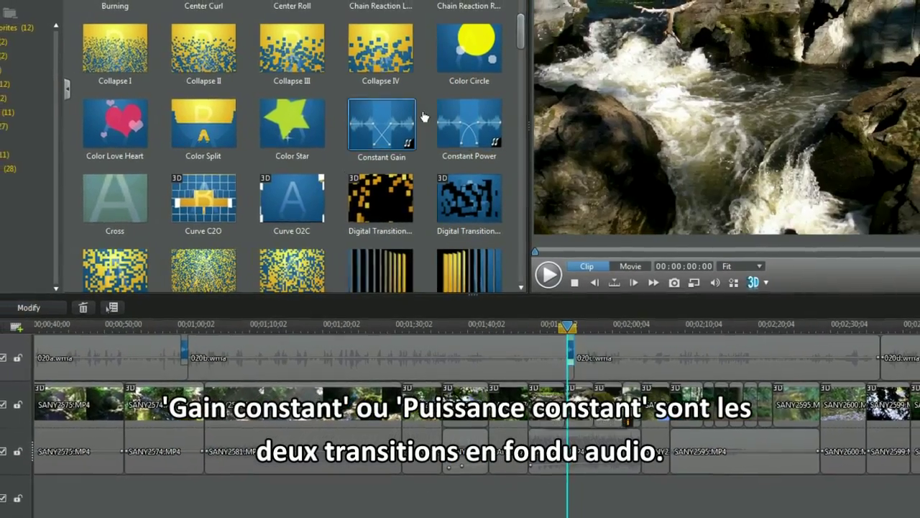
click(484, 133)
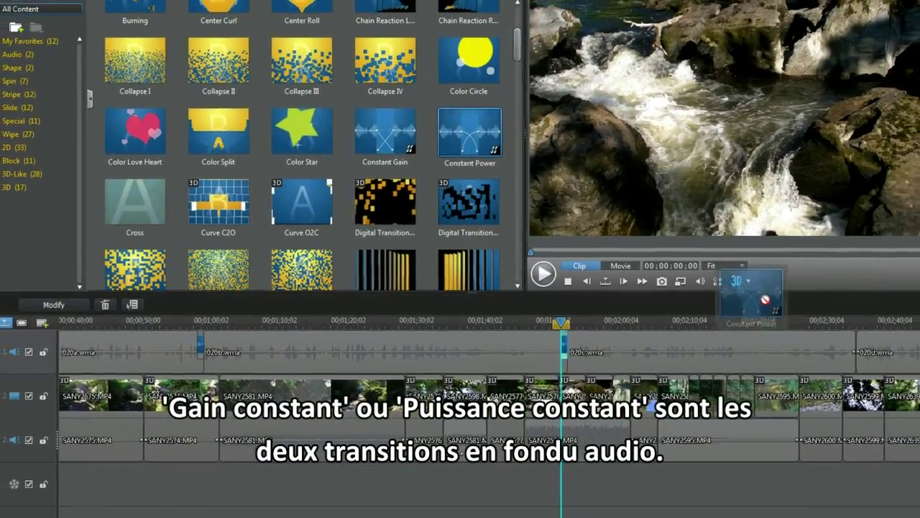